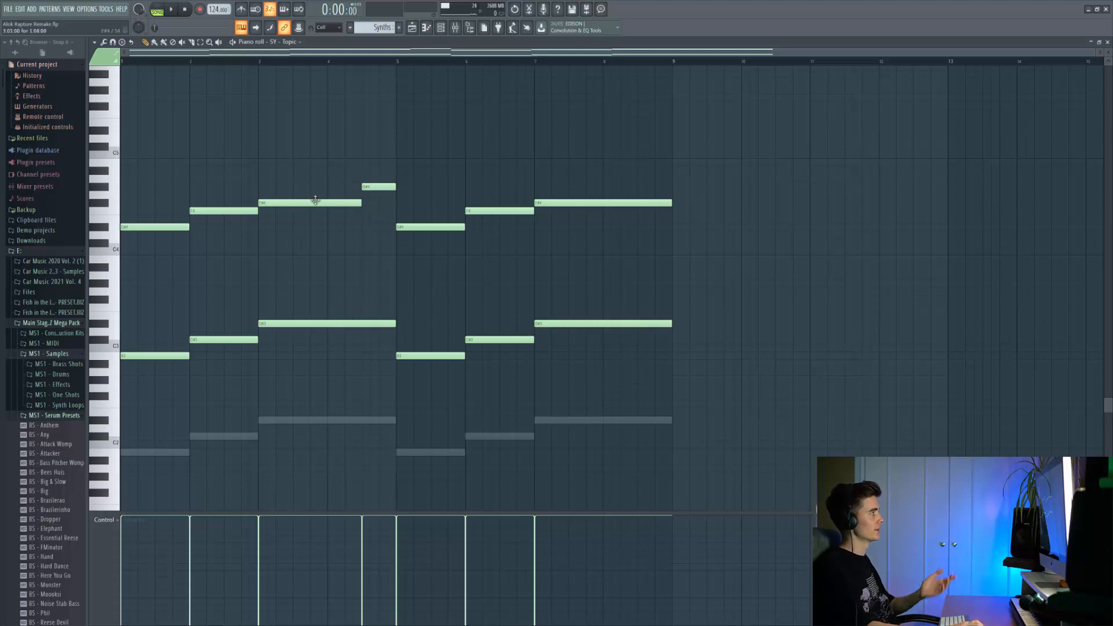
Switch playback to pattern mode and listen to the Synths chord pattern, including its LD - 80s Brass layer.
left_click(156, 10)
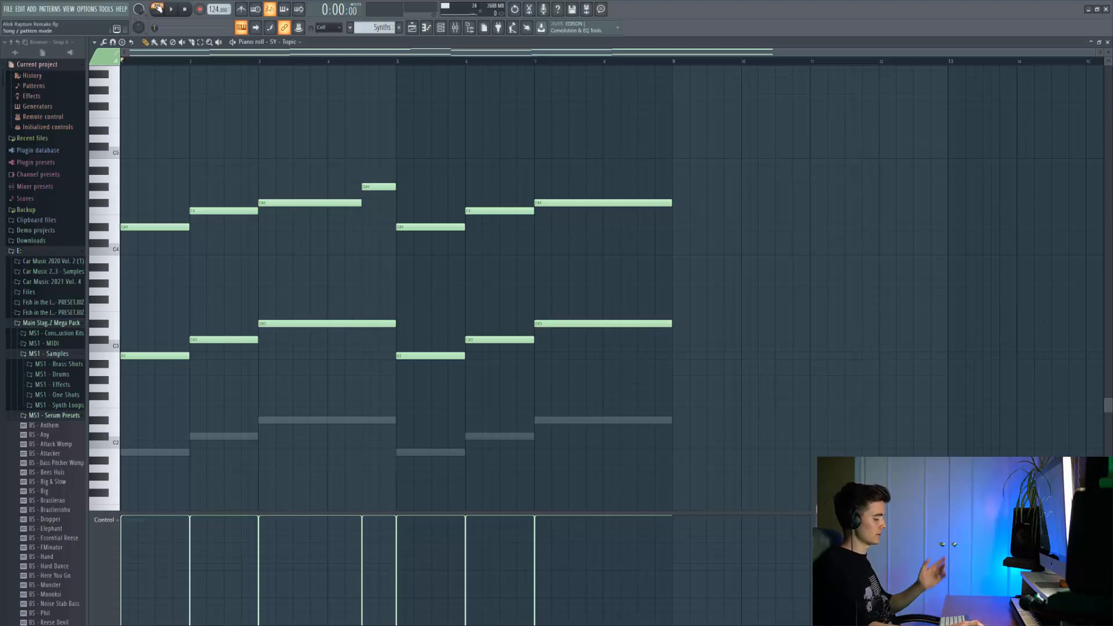
key("space")
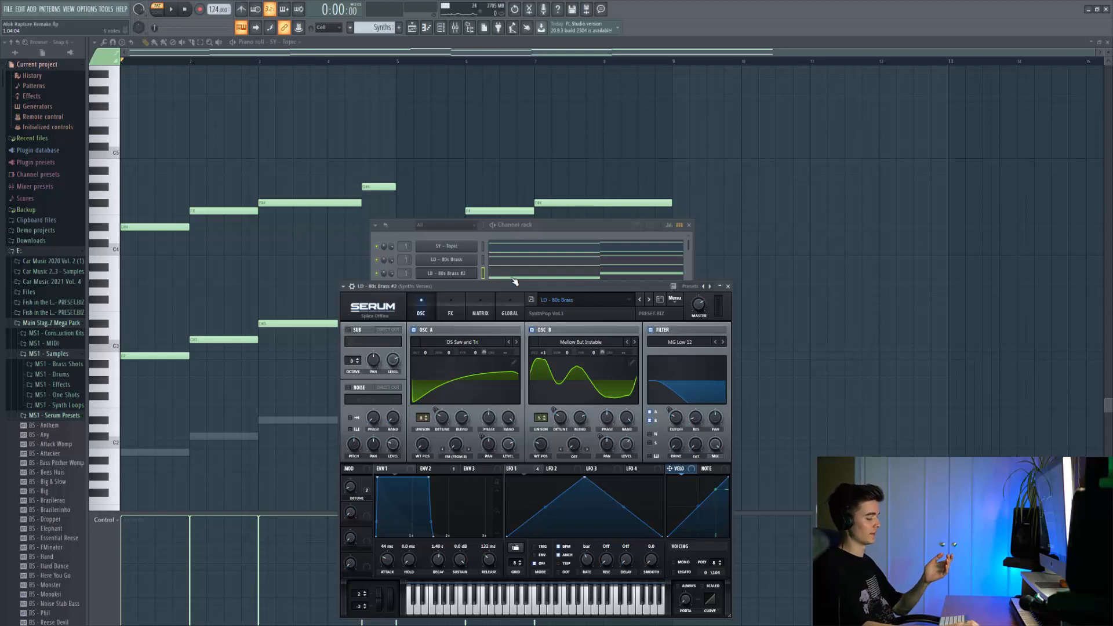
key("space")
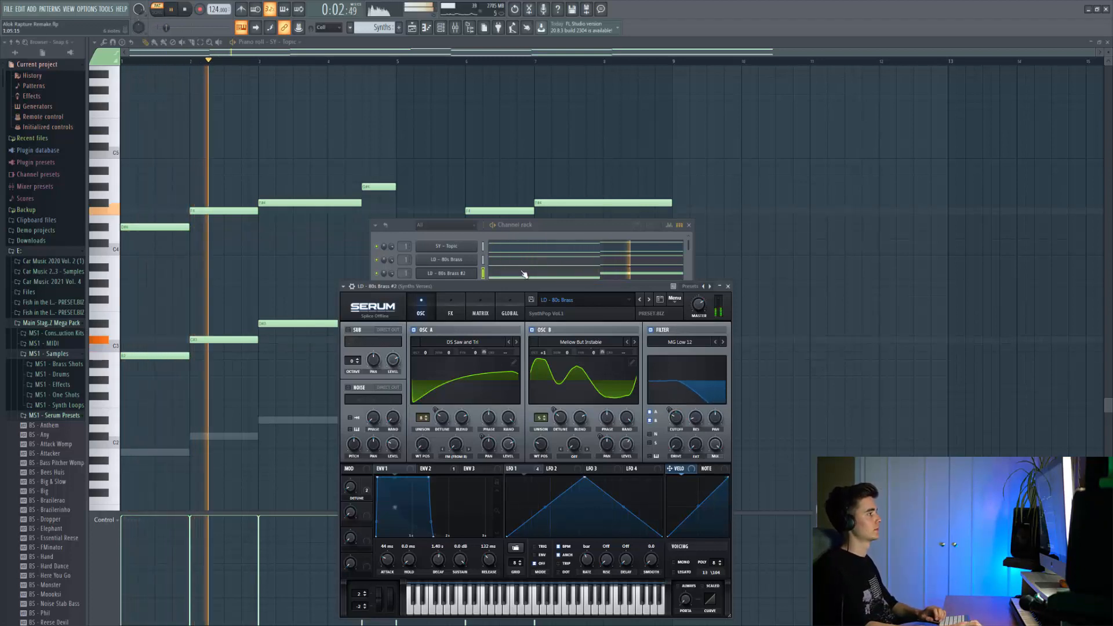
Open the LD - 80s Brass #2 bass notes in the piano roll during playback, then stop.
left_click(524, 273)
left_click_drag(458, 310, 436, 246)
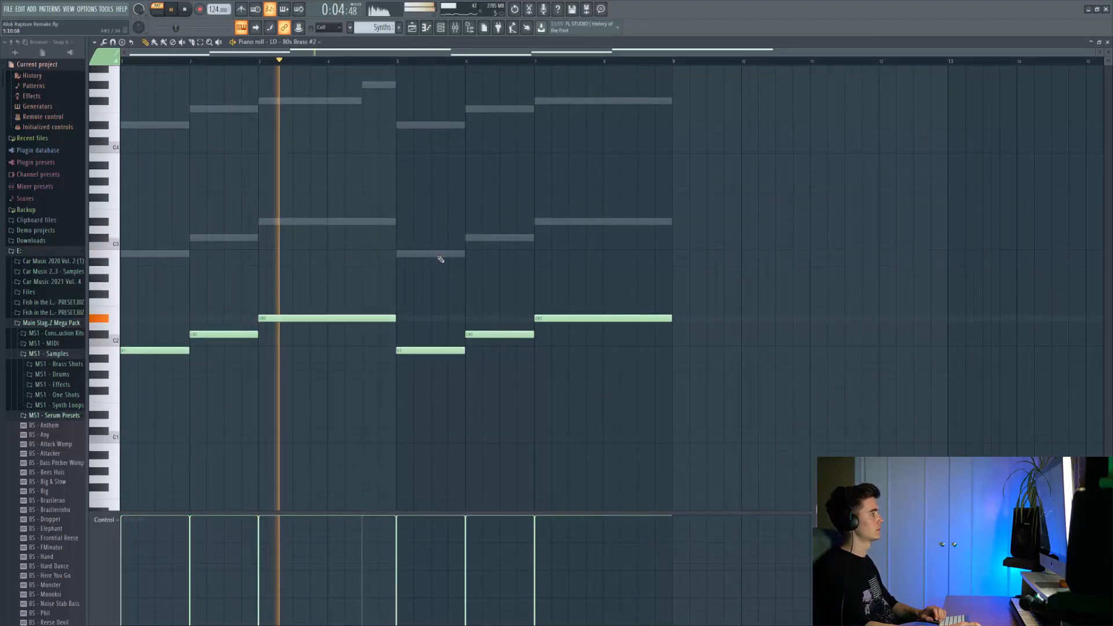
key("space")
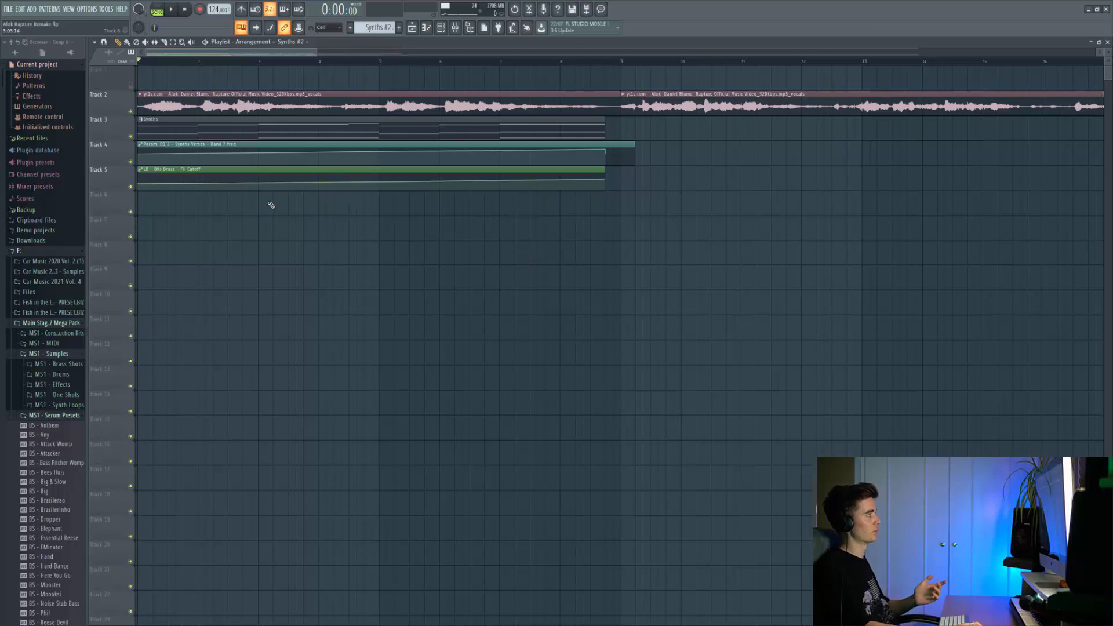
Listen to the arrangement with vocals, synths and filter automation, then with the PL - Dreams pluck pattern.
key("space")
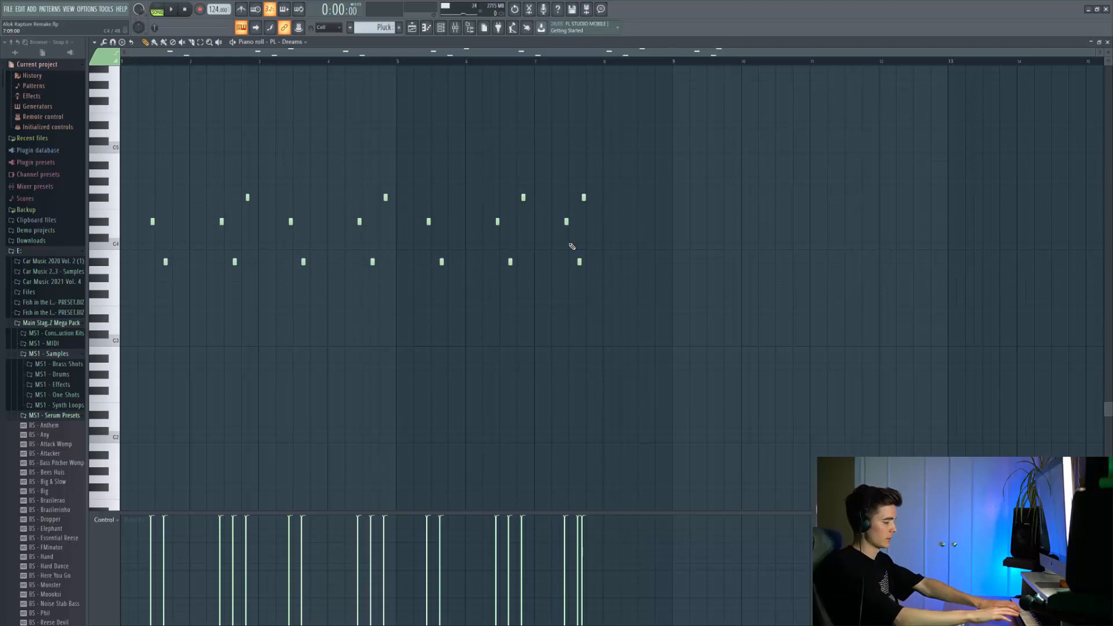
key("space")
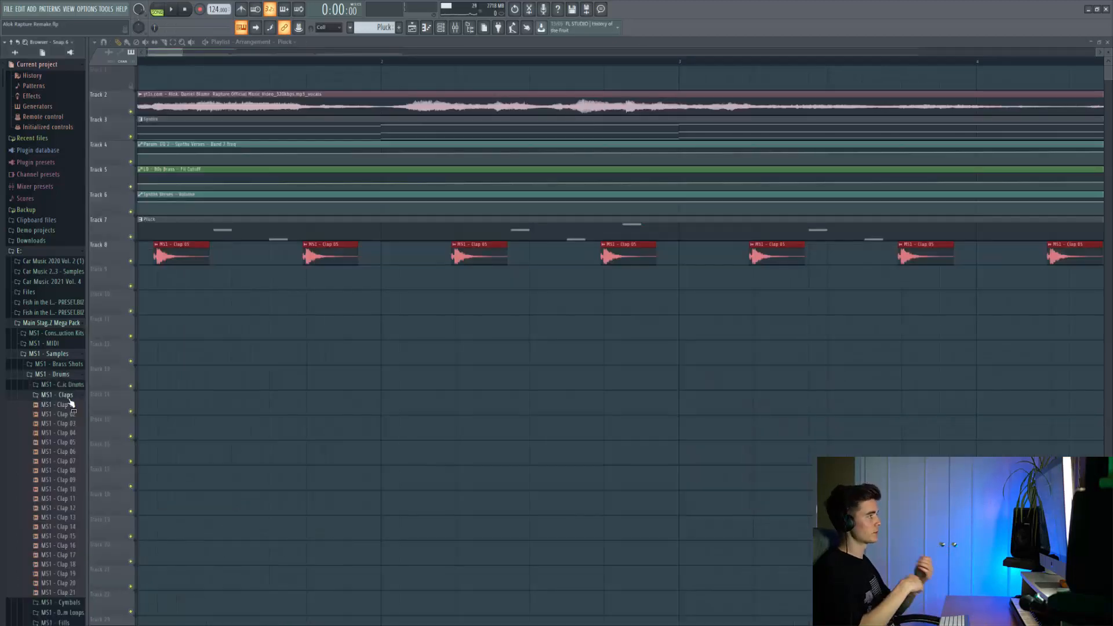
Preview the MS1 - Clap 05 sample and deselect the clap clips on Track 8.
scroll(489, 318, "left", 2)
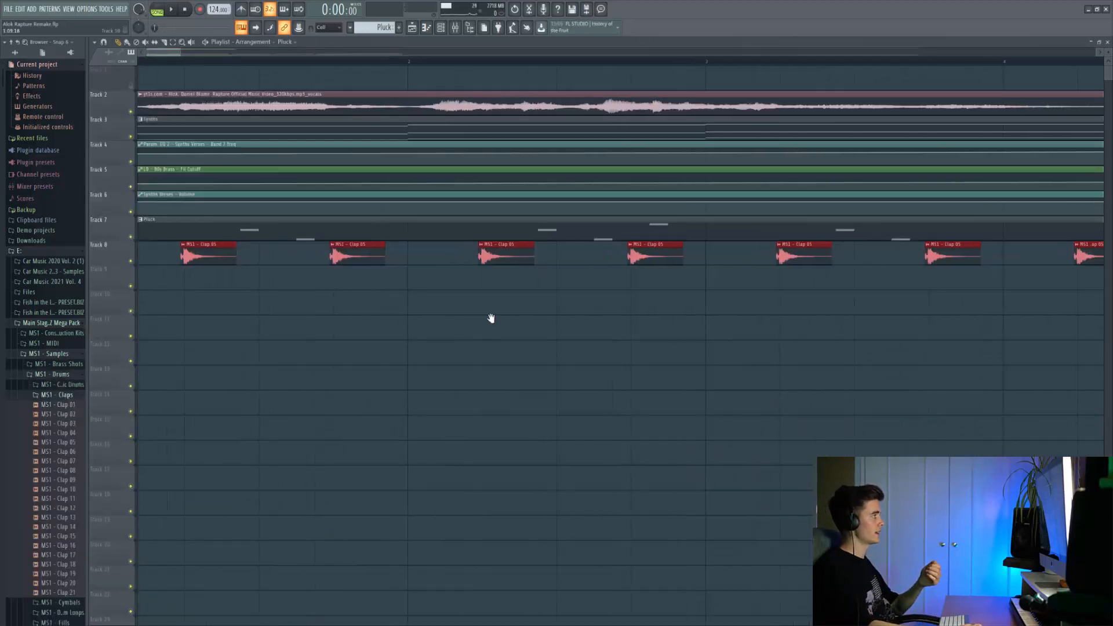
left_click(72, 443)
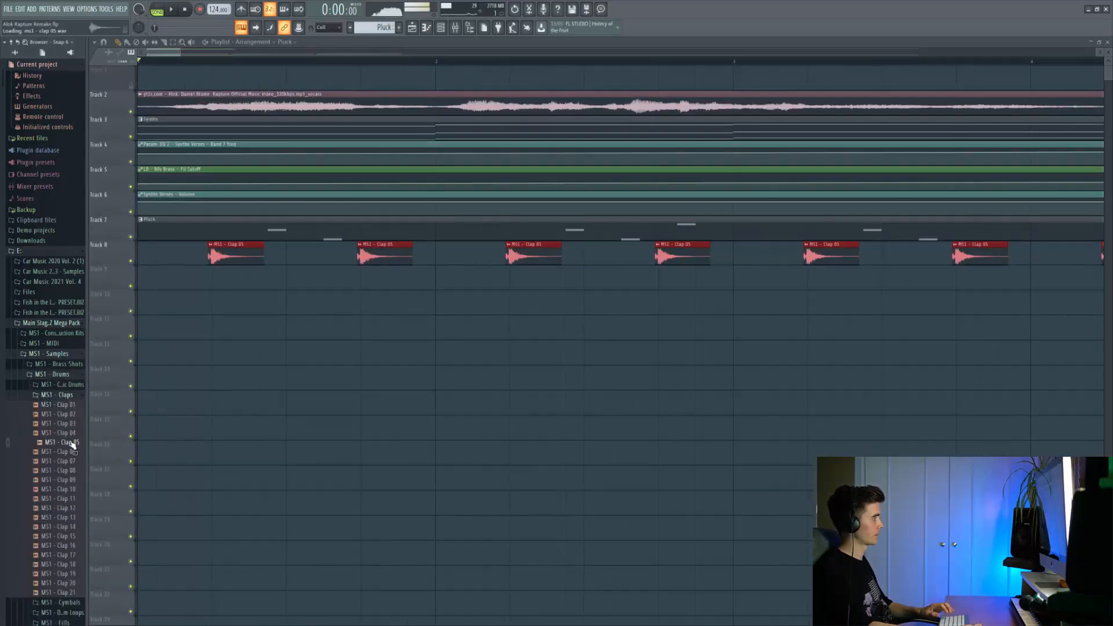
right_click(256, 366)
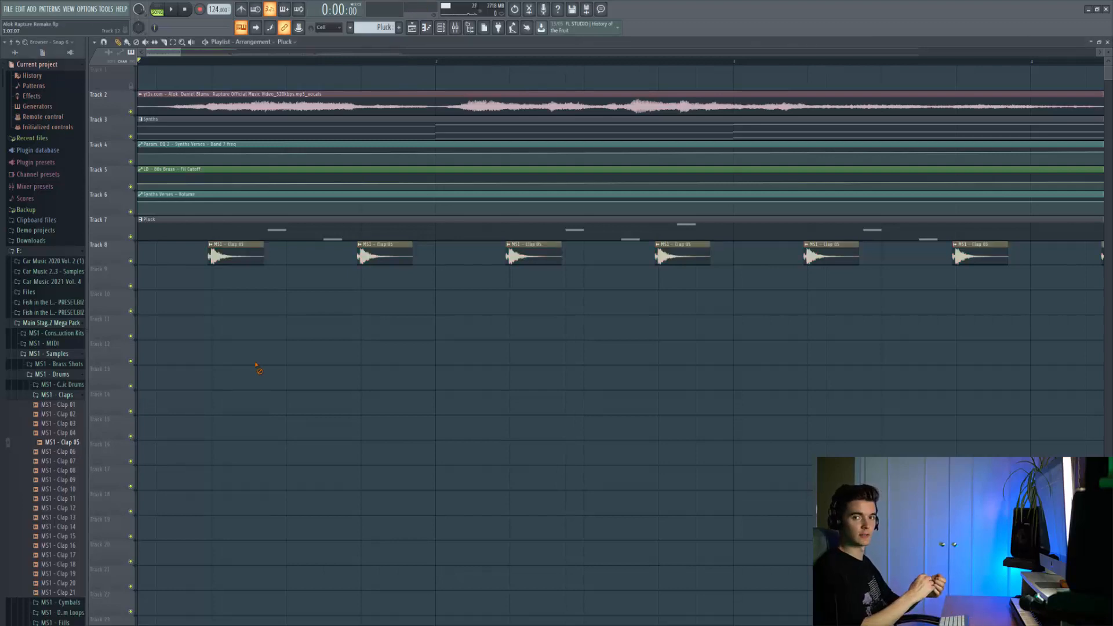
scroll(255, 310, "down", 5)
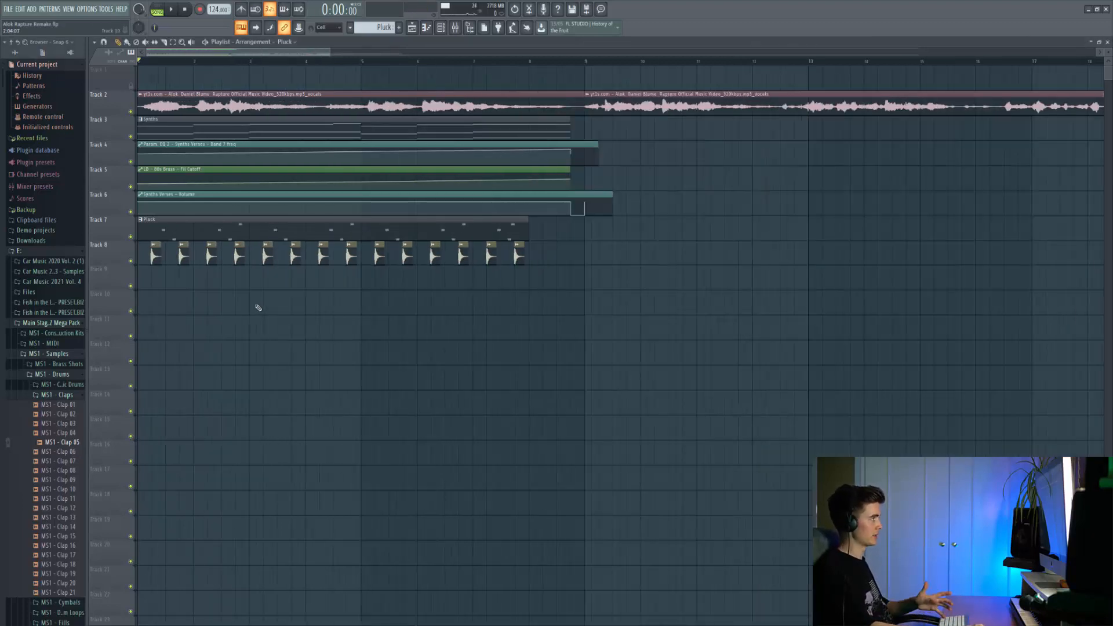
Listen to the arrangement with the claps, then solo the drum loop on Track 9 and play it.
key("space")
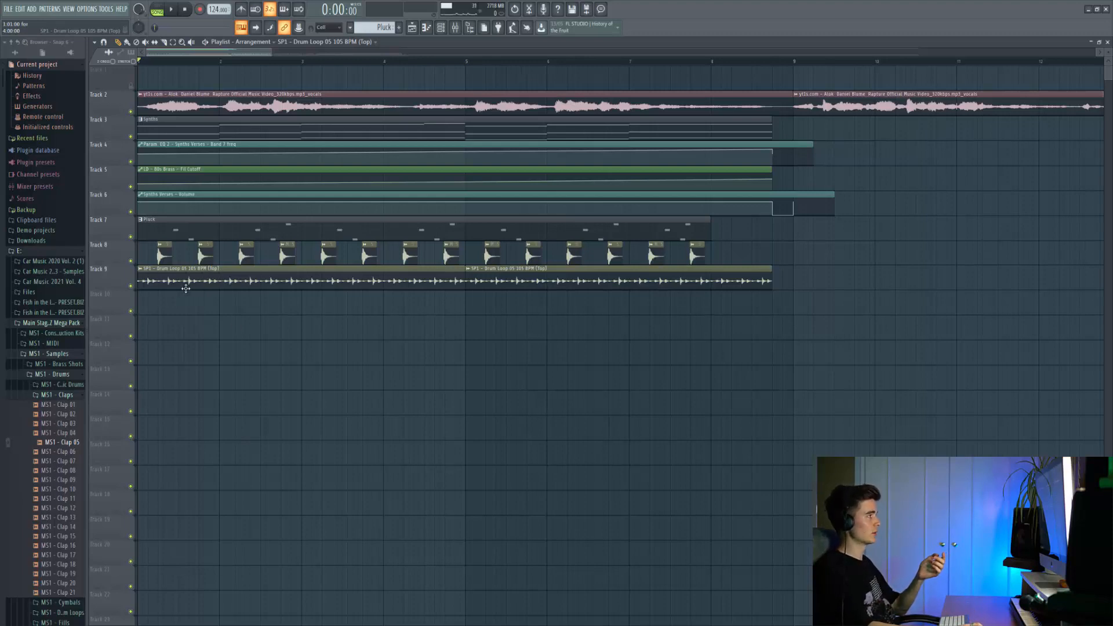
right_click(131, 285)
key("space")
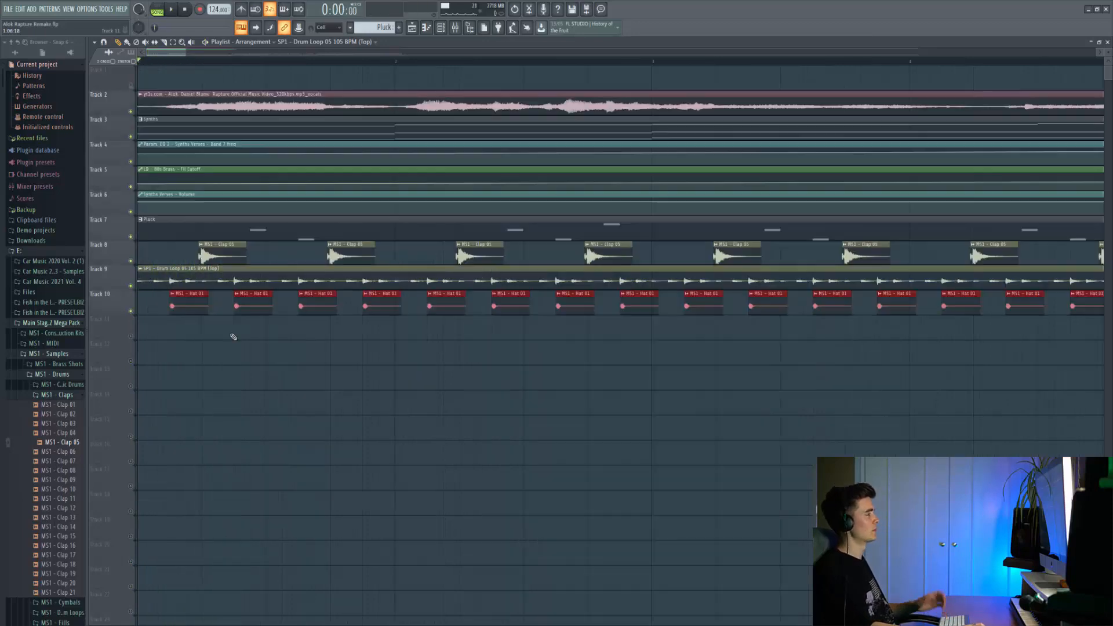
Browse to the MS1 - Cymbals samples, preview MS1 - Hat 01 and play the arrangement with the hats.
left_click(57, 395)
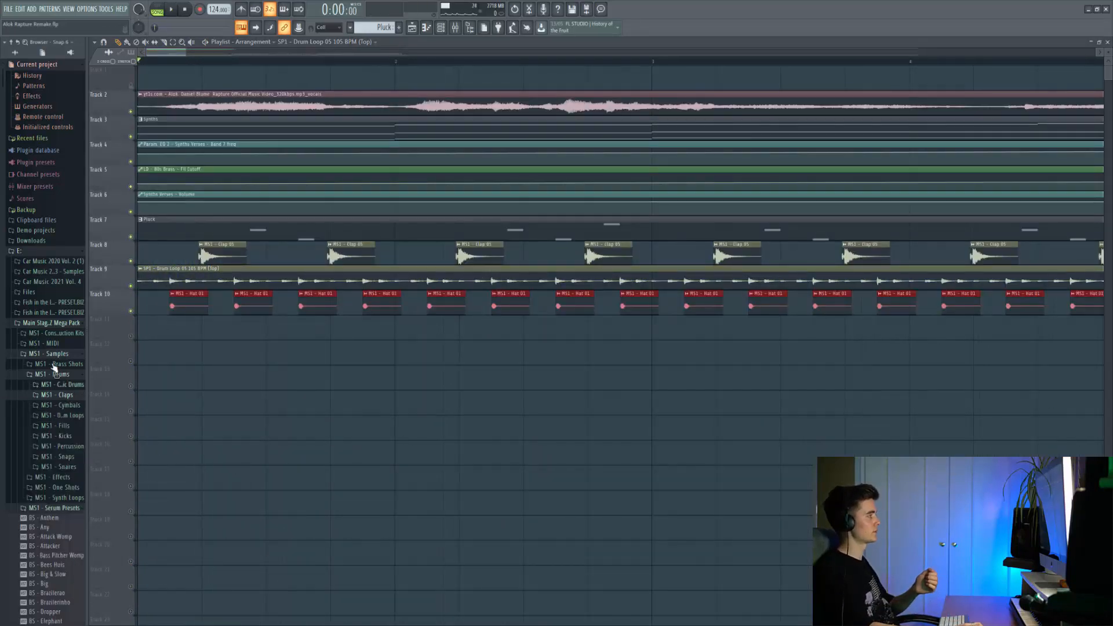
left_click(60, 404)
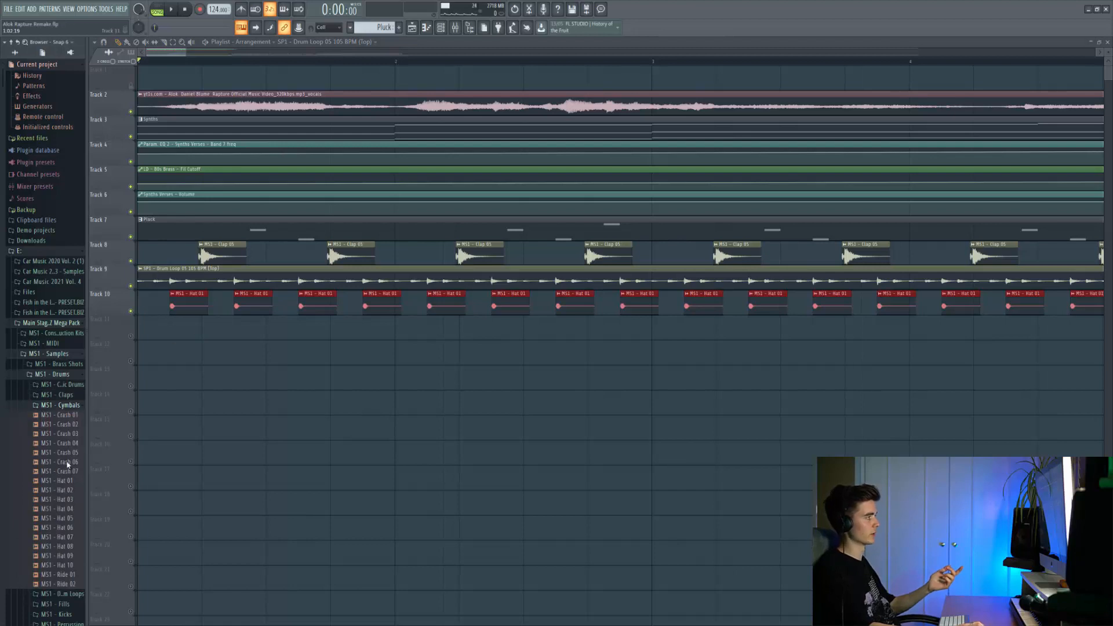
left_click_drag(50, 470, 64, 484)
left_click(63, 482)
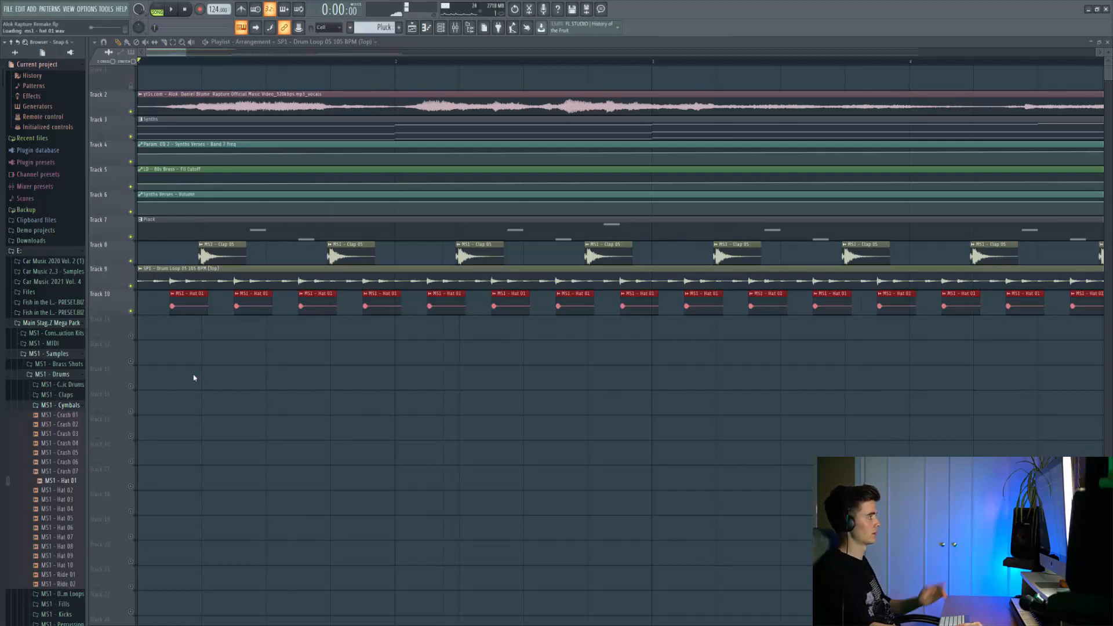
key("space")
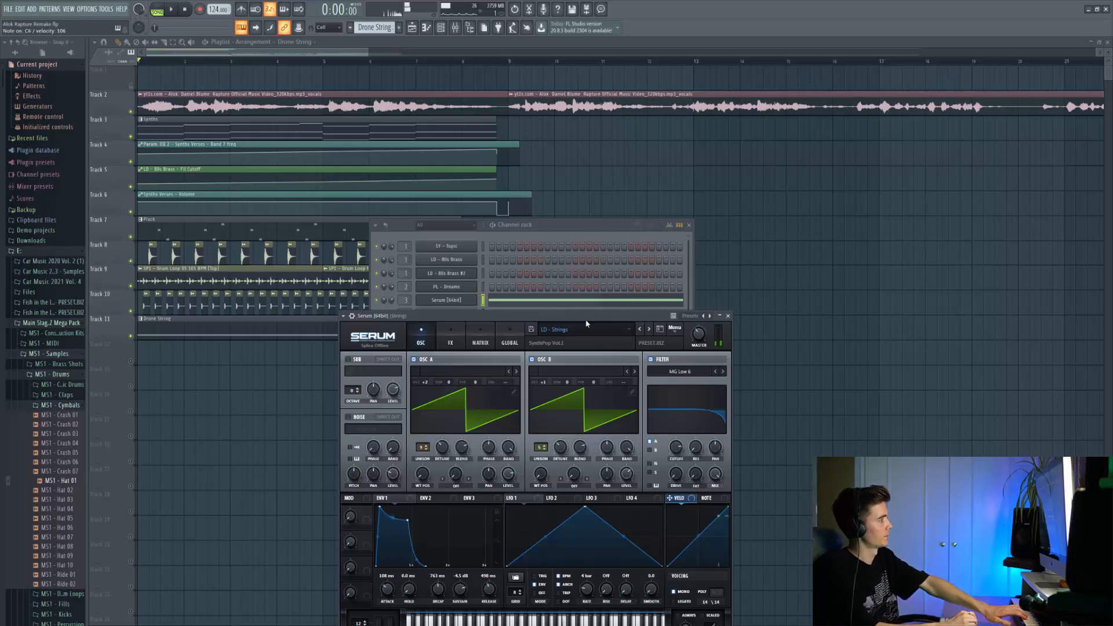
Close the open plugin windows and listen to the arrangement with the Drone String pattern, then stop.
key("F12")
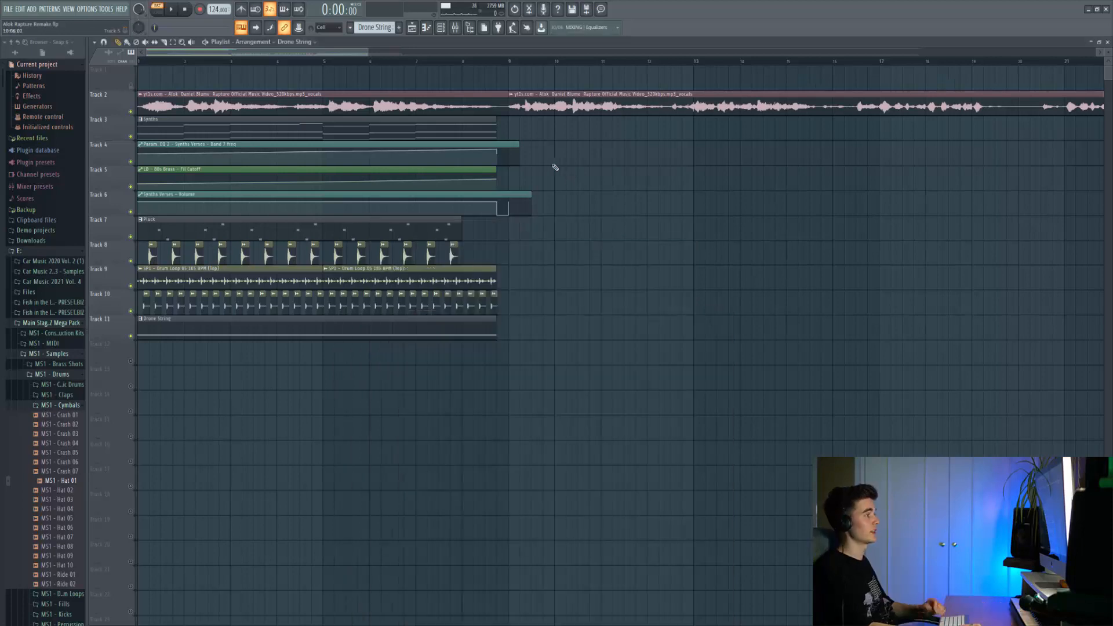
key("space")
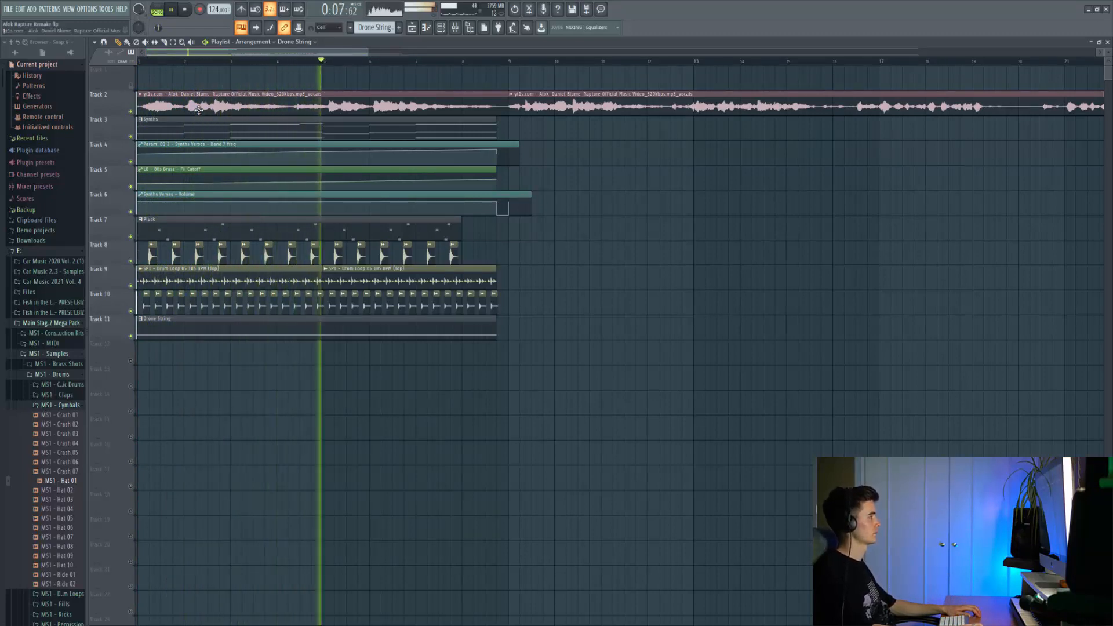
key("space")
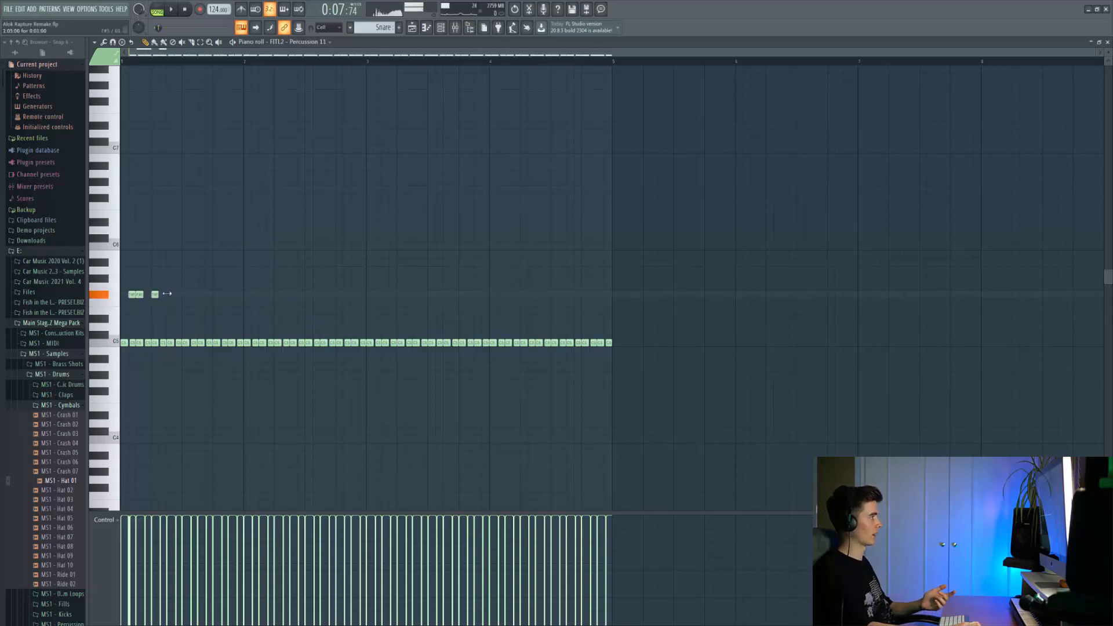
Remove the extra higher notes from the Percussion 11 snare roll and play it with its channel volume automation.
key("alt+q")
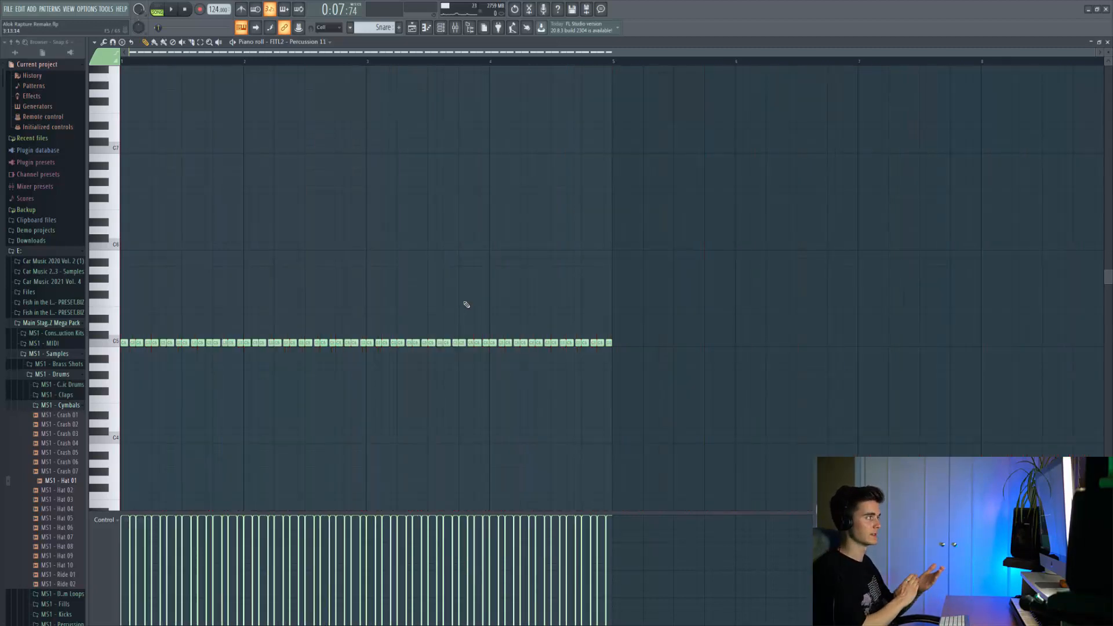
key("space")
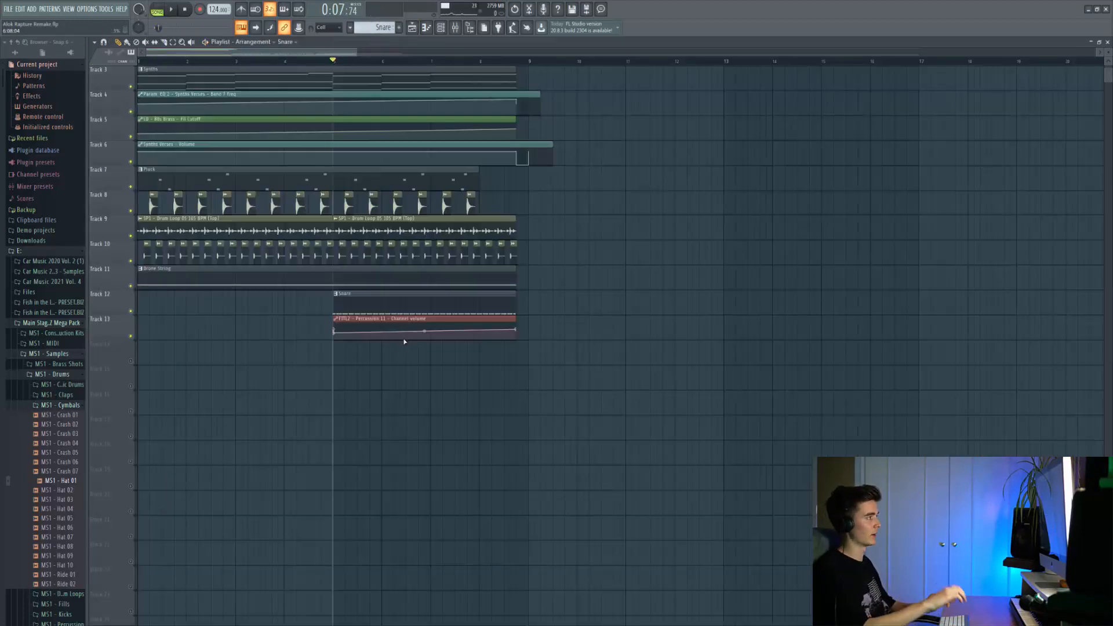
key("space")
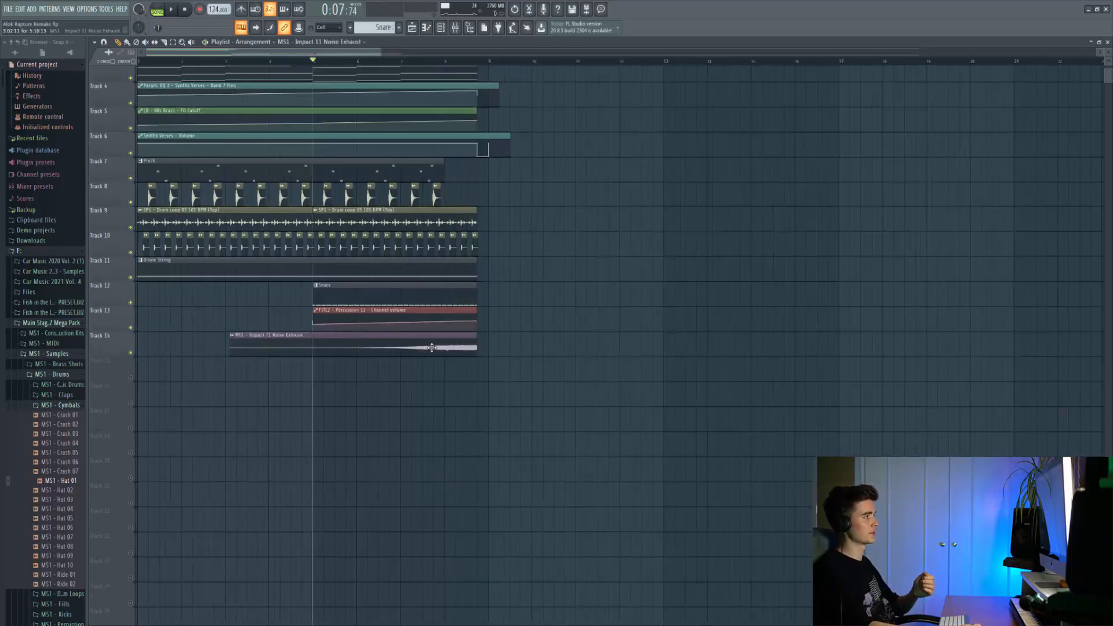
Play the build-up with the MS1 - Impact 11 Noise Exhaust riser on Track 14.
double_click(431, 347)
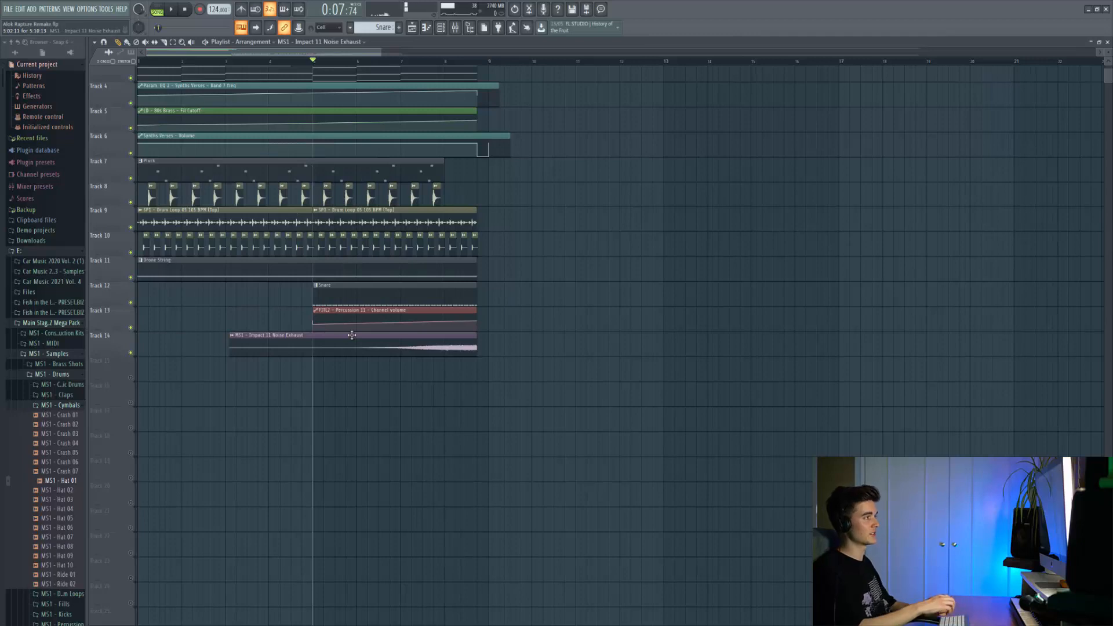
key("space")
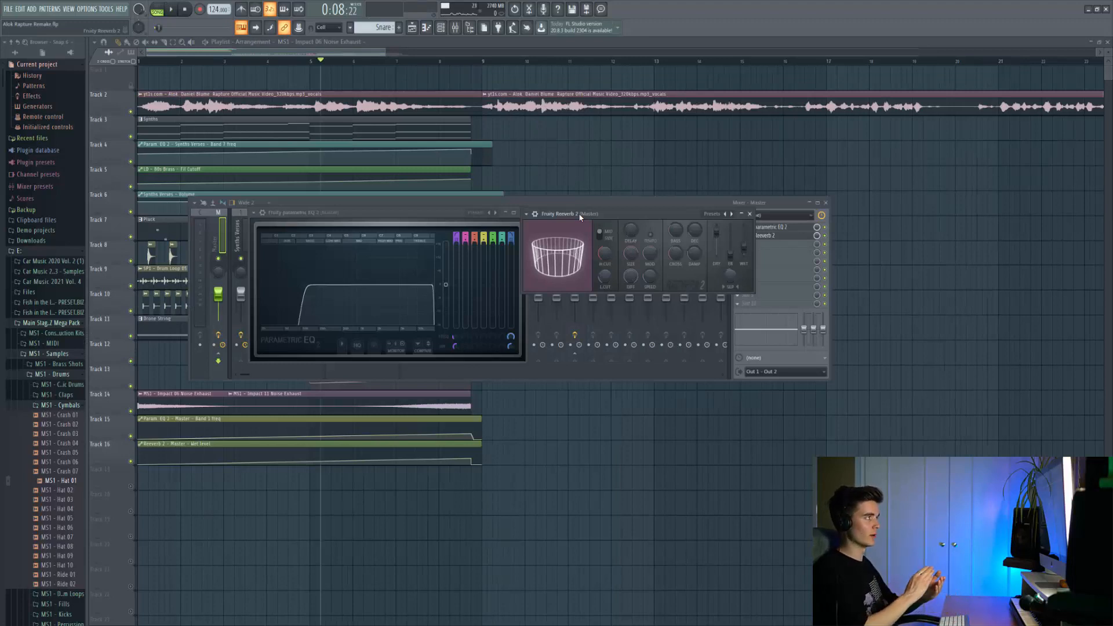
Play the build-up with the Master Parametric EQ 2 and Reverb 2 automation, then play the whole verse from the start.
key("space")
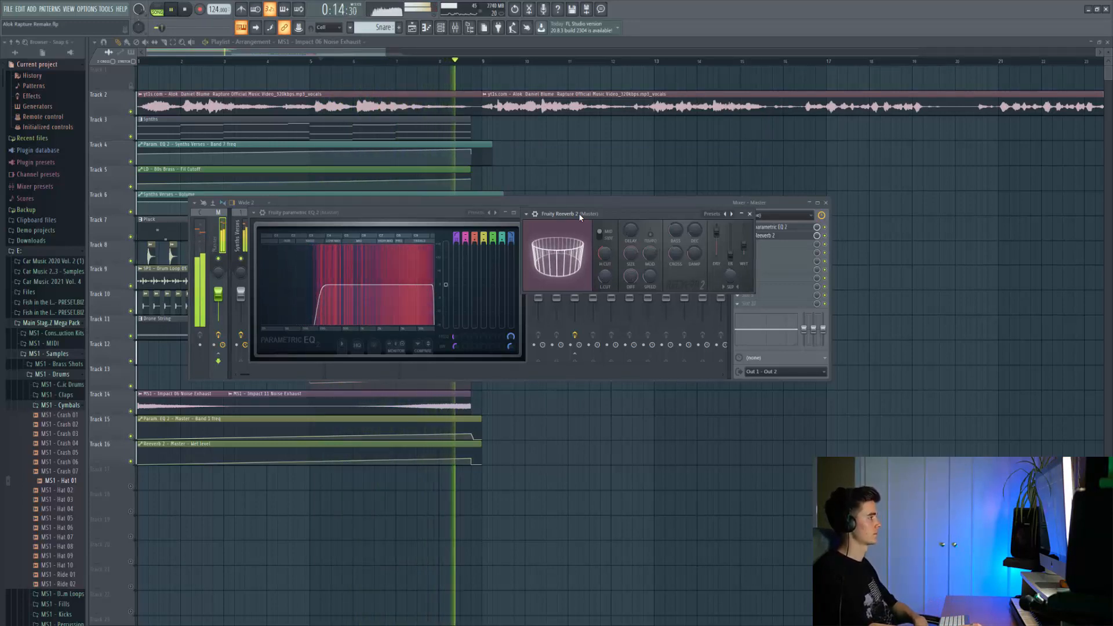
right_click(579, 384)
key("space")
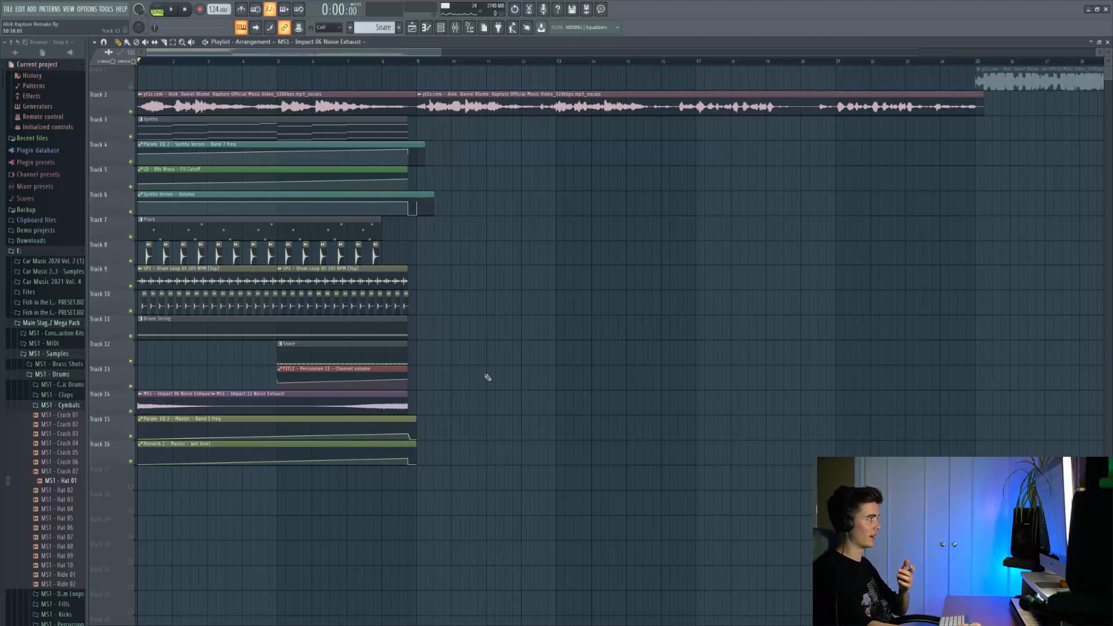
key("space")
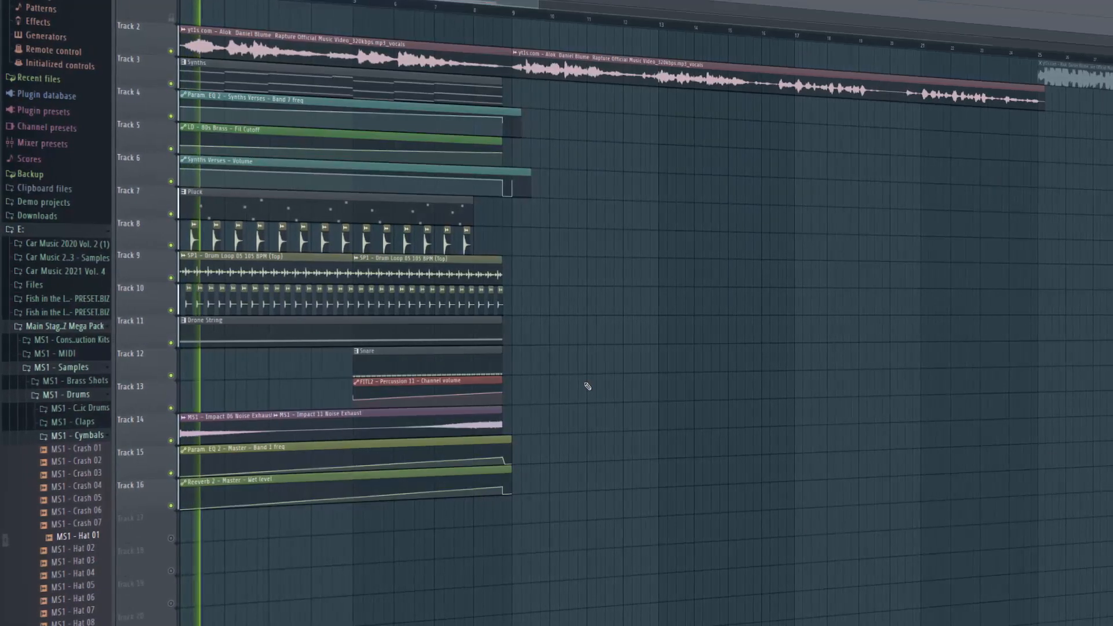